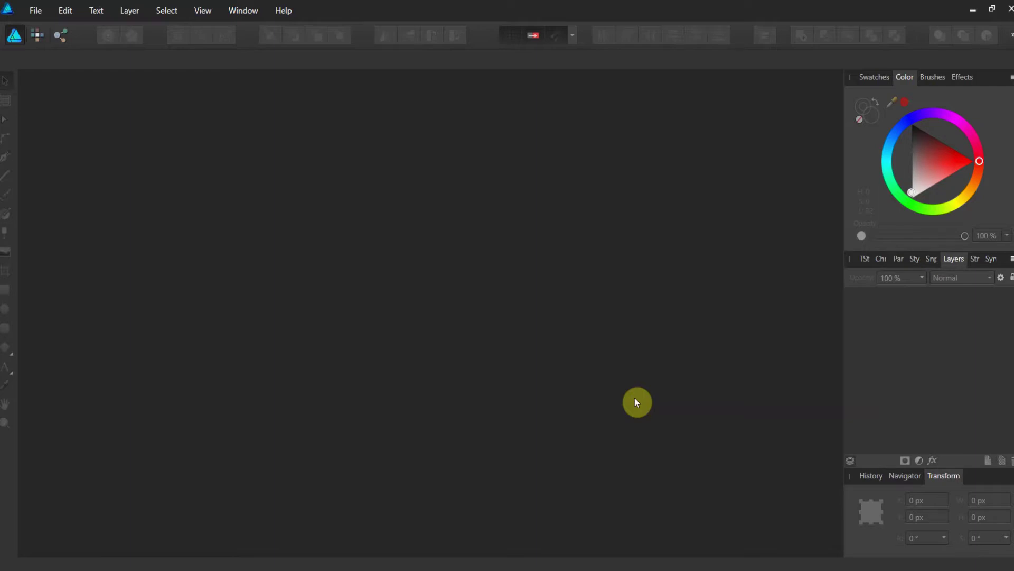
# Create a new 2048 × 2048 px document
pyautogui.click(36, 12)
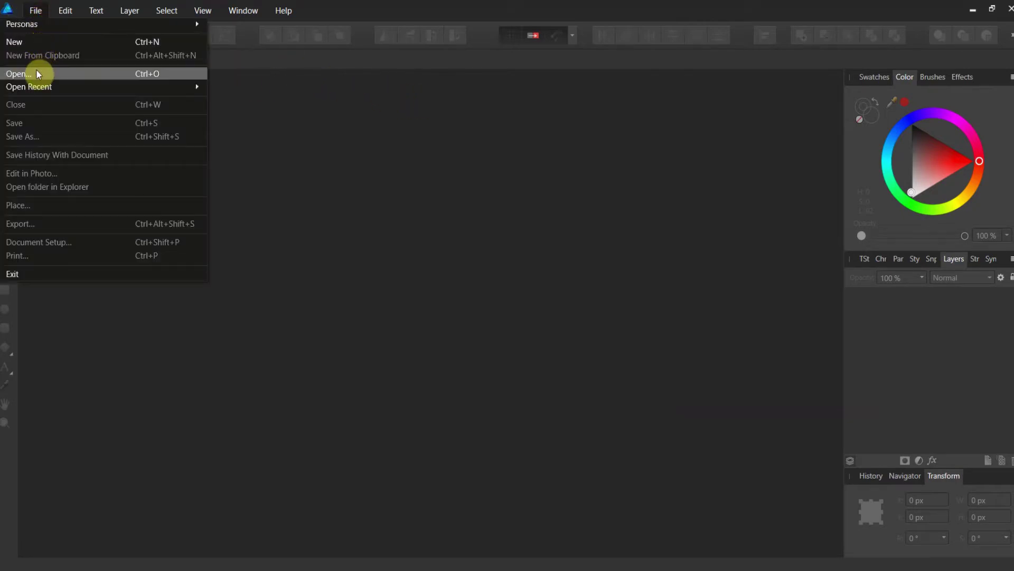
pyautogui.click(38, 42)
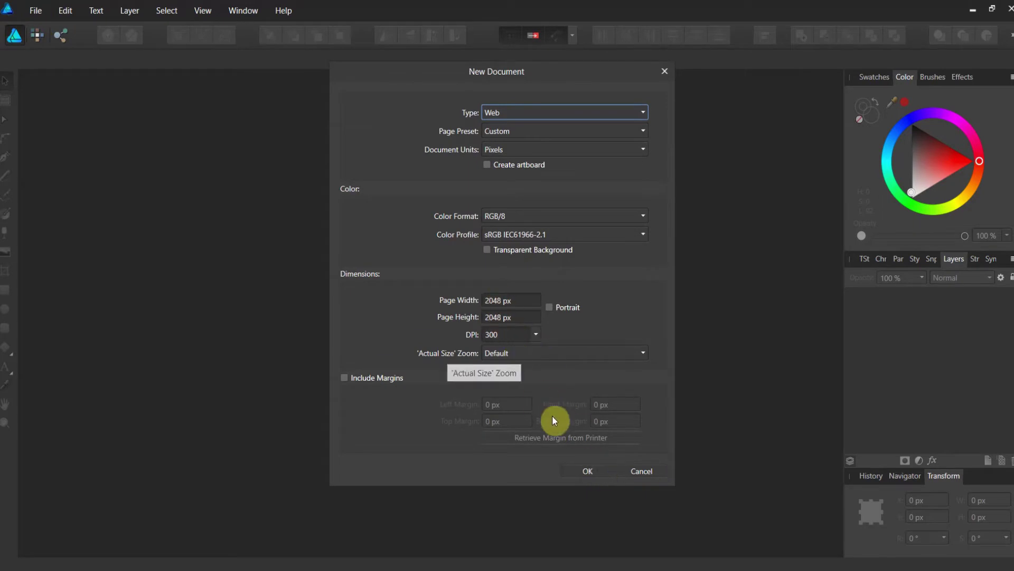
pyautogui.click(588, 469)
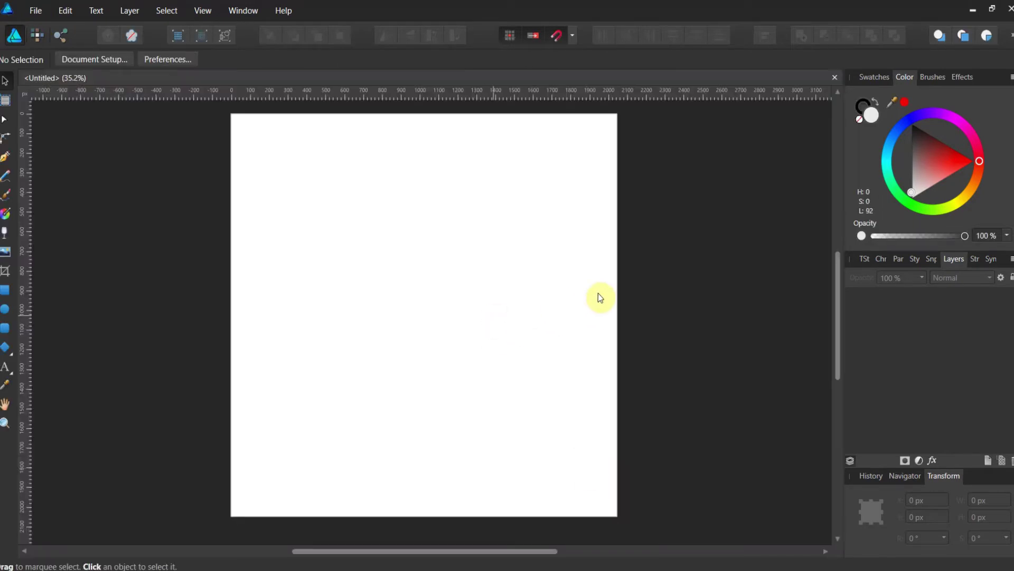
# Draw a rectangle covering the whole page and give it a light grey fill (lightness 74)
pyautogui.click(6, 290)
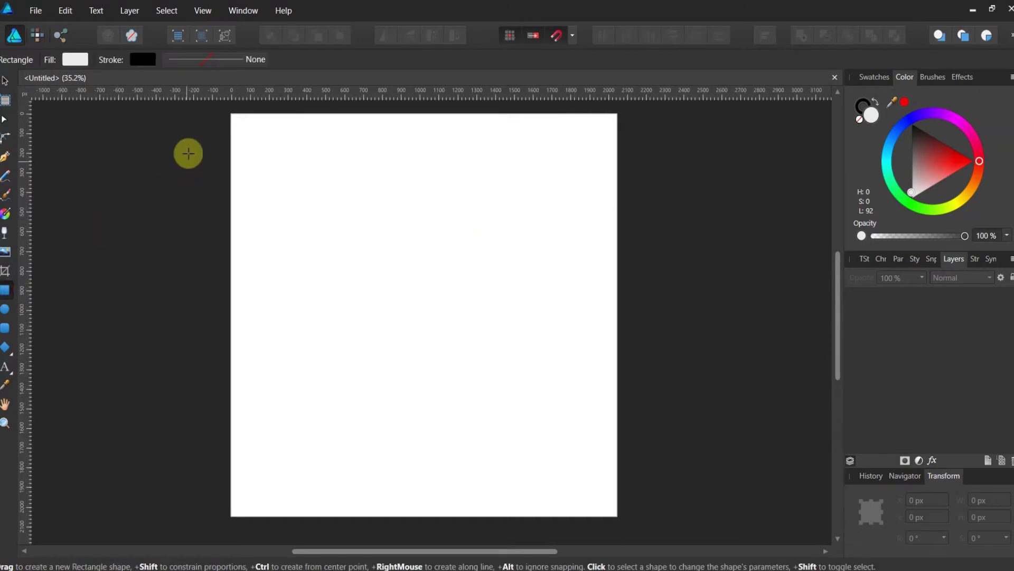
pyautogui.moveTo(231, 114)
pyautogui.mouseDown()
pyautogui.moveTo(539, 457)
pyautogui.moveTo(605, 520)
pyautogui.moveTo(632, 517)
pyautogui.moveTo(617, 516)
pyautogui.mouseUp()
pyautogui.click(634, 502)
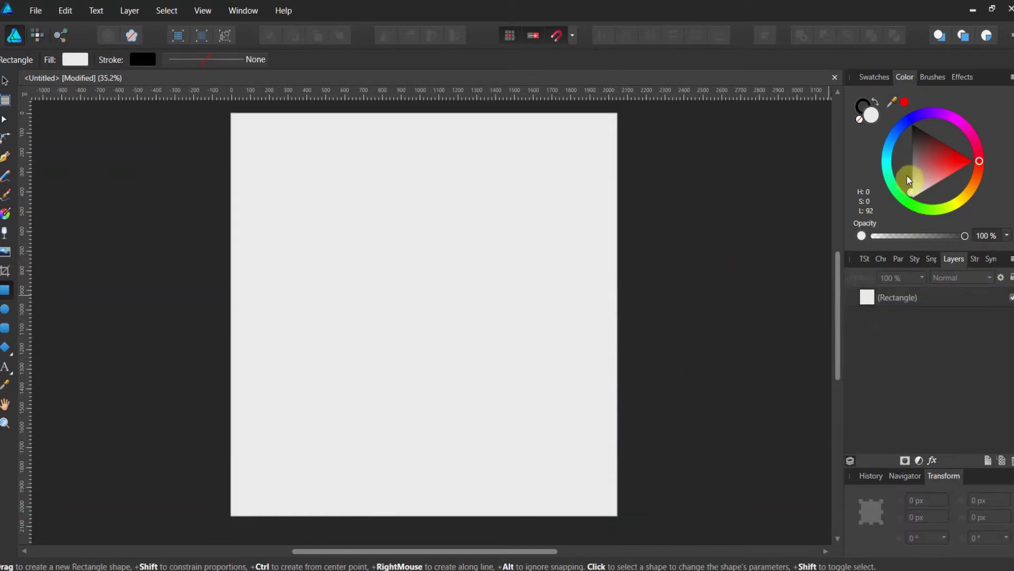
pyautogui.moveTo(911, 182)
pyautogui.mouseDown()
pyautogui.moveTo(914, 201)
pyautogui.moveTo(909, 177)
pyautogui.mouseUp()
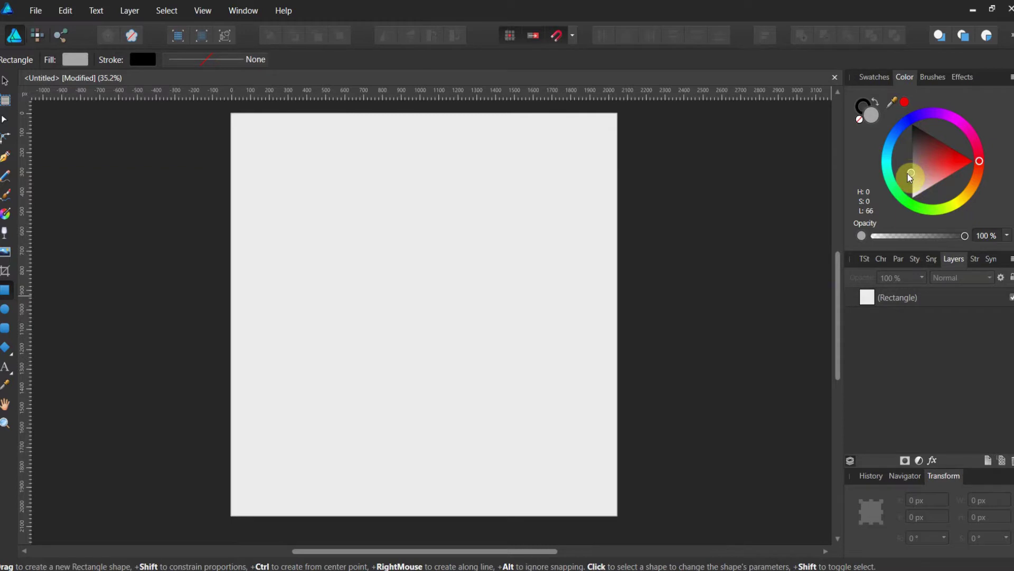
pyautogui.click(6, 81)
pyautogui.click(258, 162)
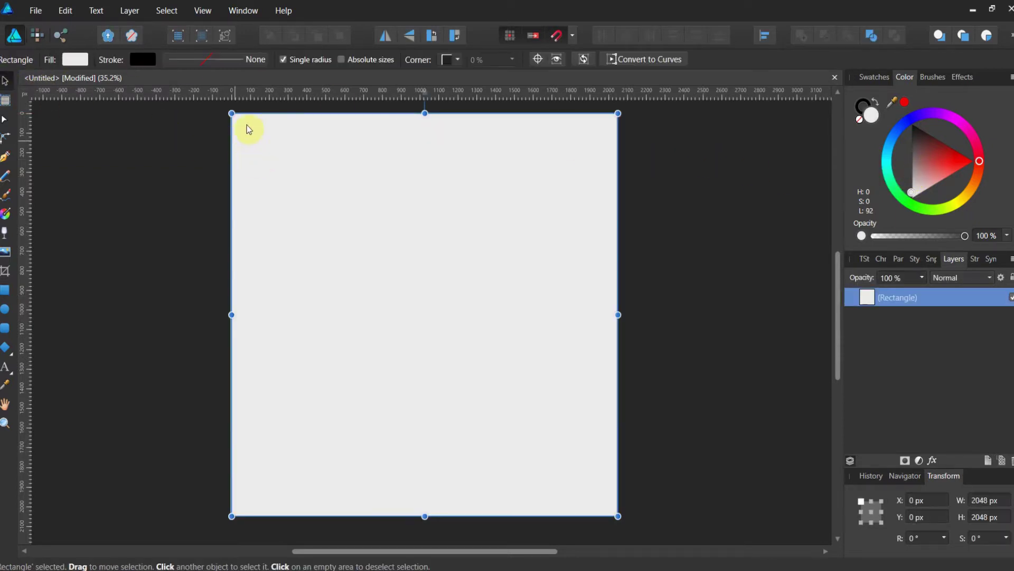
pyautogui.click(75, 60)
pyautogui.moveTo(83, 200); pyautogui.dragTo(86, 191)
pyautogui.click(678, 235)
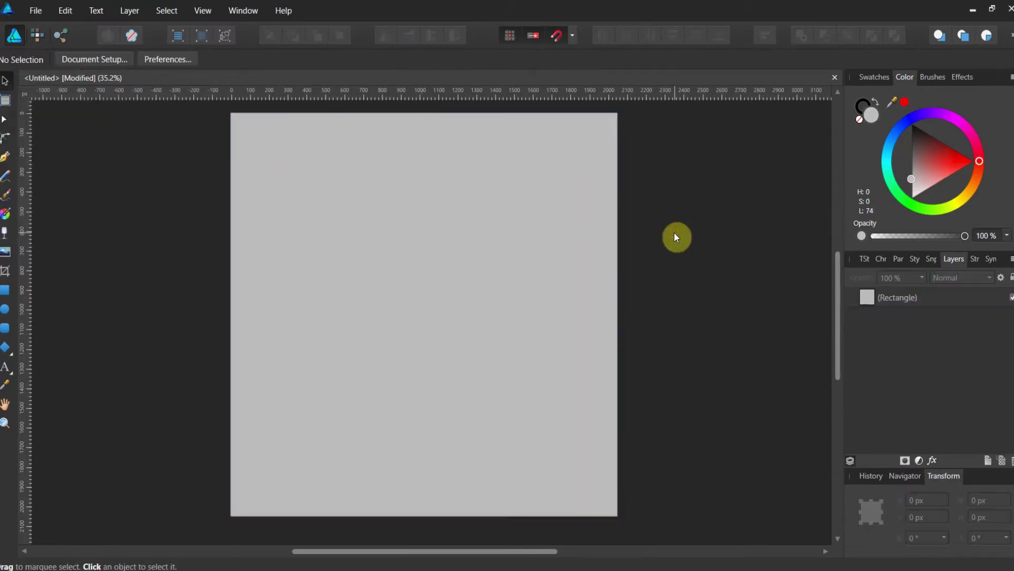
# In the Pixel Persona, start a New Intensity Brush from the 'Texture file' image
pyautogui.click(38, 36)
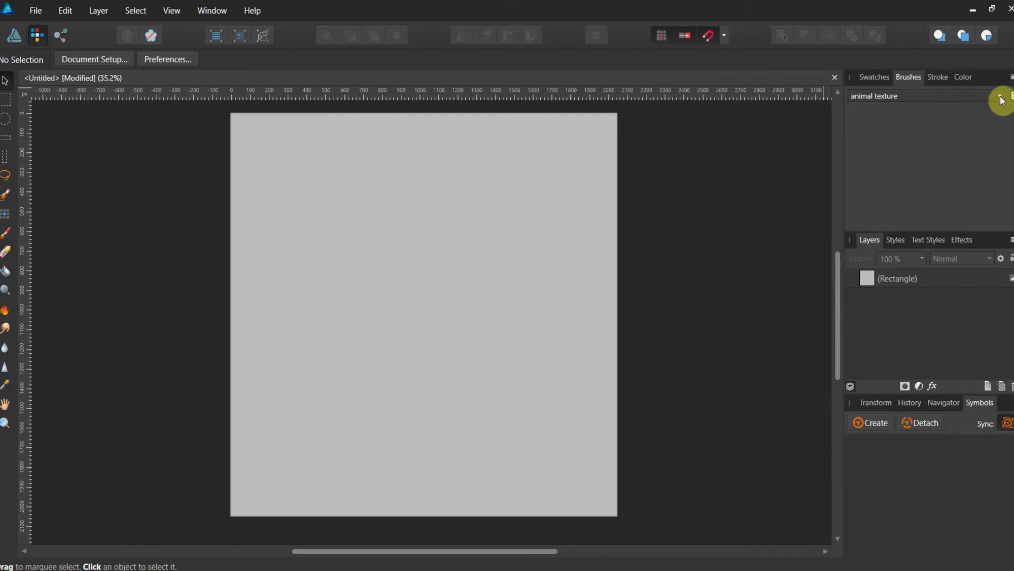
pyautogui.click(1010, 78)
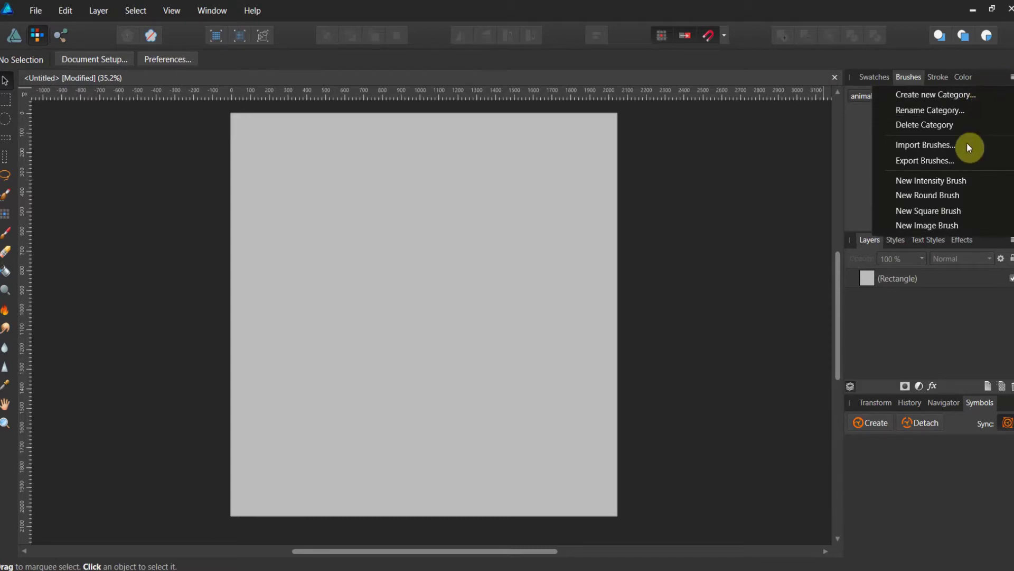
pyautogui.click(956, 180)
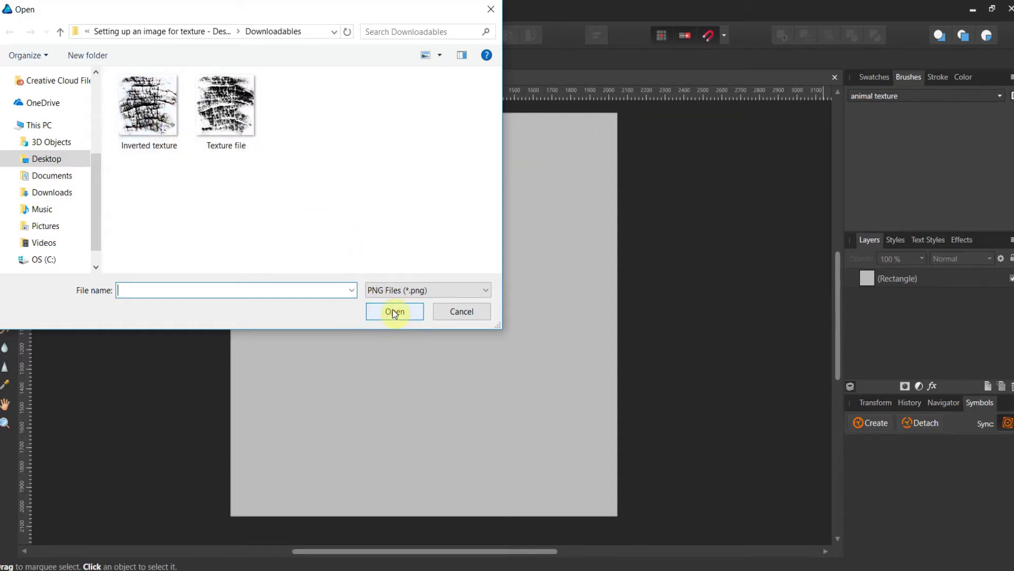
pyautogui.click(210, 120)
# Load the Texture file brush and set it to 277.7 px size, 181% spacing, 0% hardness, 81% flow
pyautogui.click(390, 311)
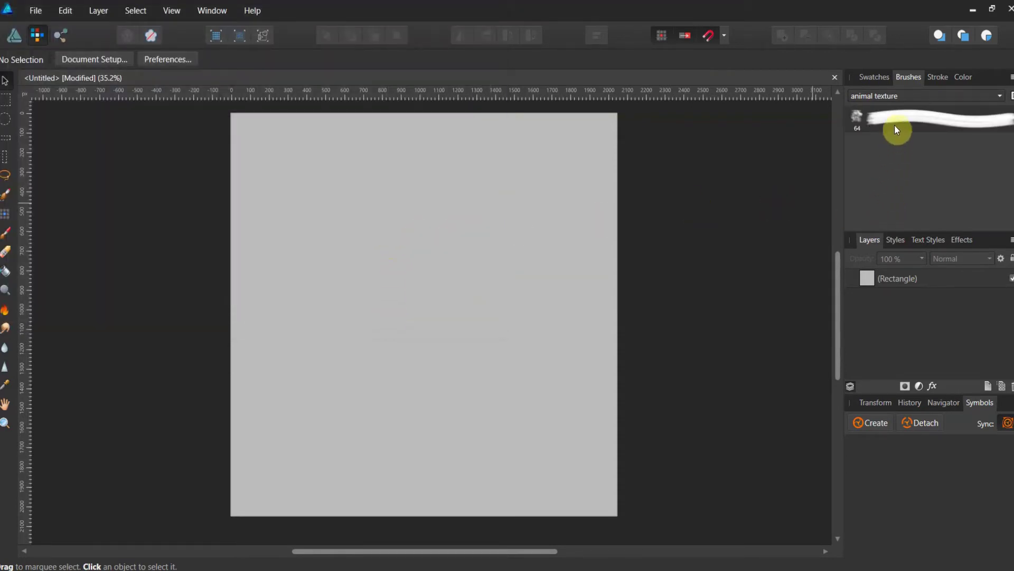
pyautogui.click(895, 121)
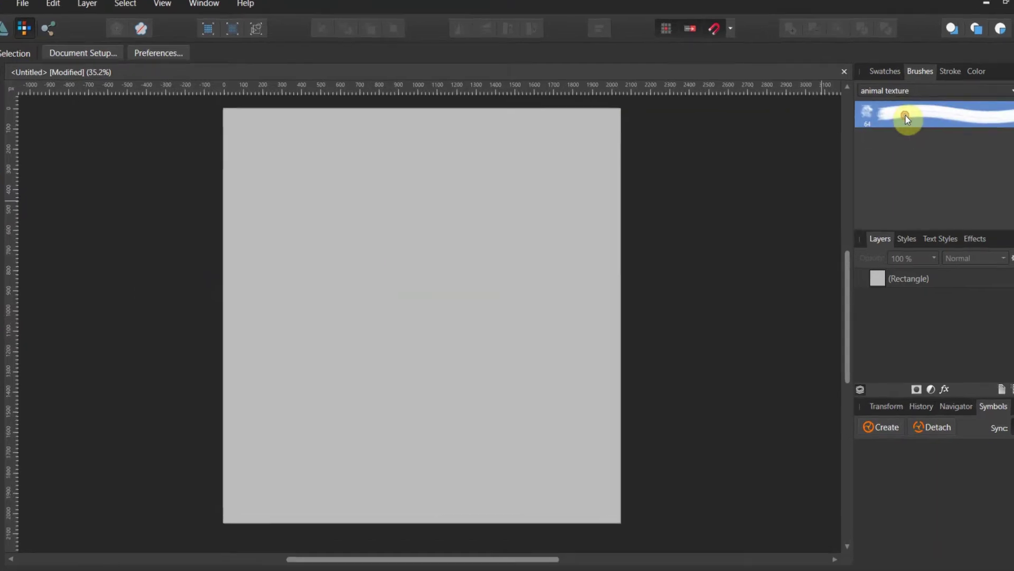
pyautogui.doubleClick(911, 113)
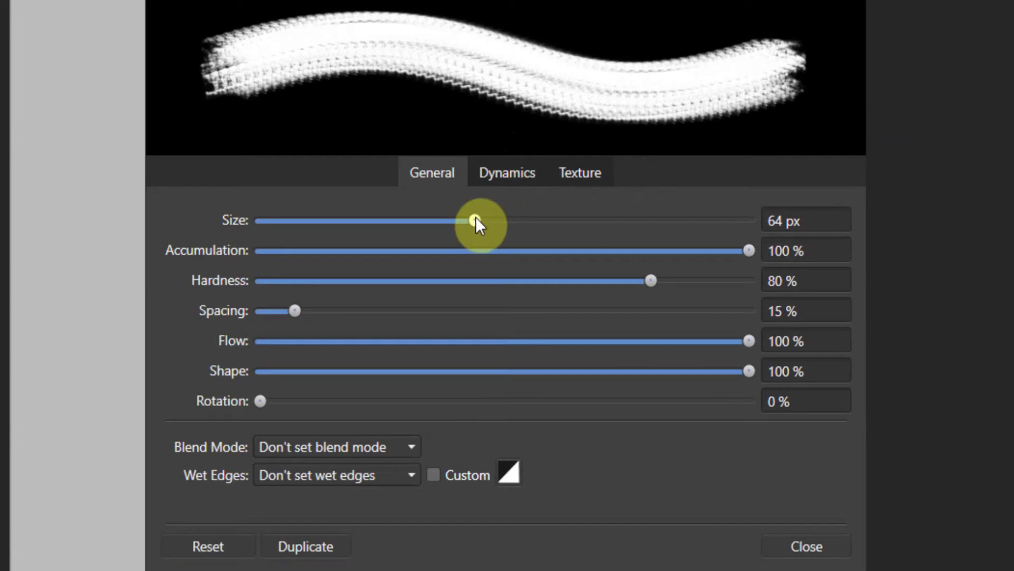
pyautogui.moveTo(475, 220); pyautogui.dragTo(581, 221)
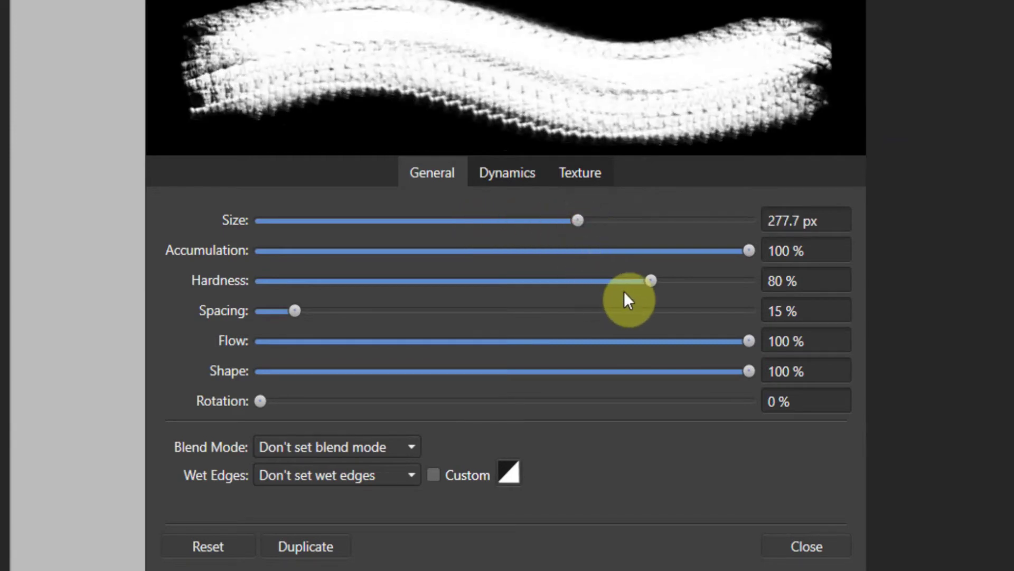
pyautogui.click(291, 310)
pyautogui.moveTo(294, 310)
pyautogui.mouseDown()
pyautogui.moveTo(621, 333)
pyautogui.moveTo(701, 318)
pyautogui.mouseUp()
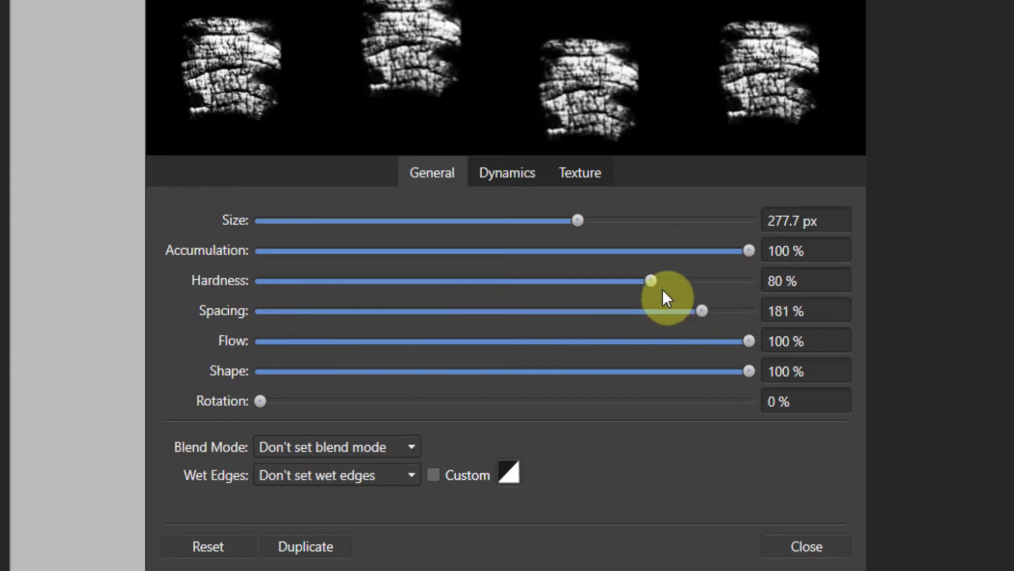
pyautogui.moveTo(663, 286); pyautogui.dragTo(257, 295)
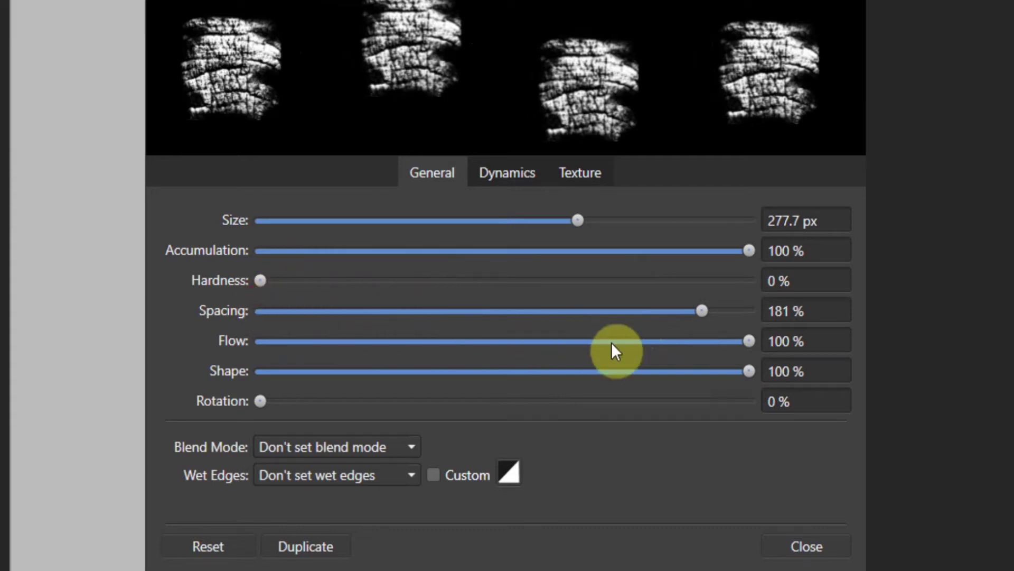
pyautogui.moveTo(748, 340)
pyautogui.mouseDown()
pyautogui.moveTo(627, 348)
pyautogui.moveTo(659, 344)
pyautogui.mouseUp()
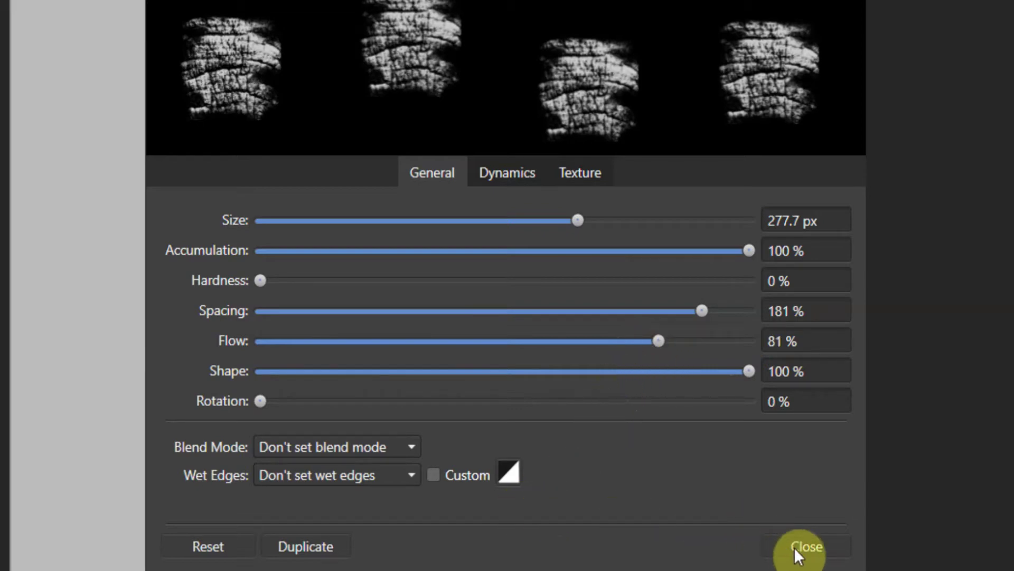
pyautogui.click(588, 169)
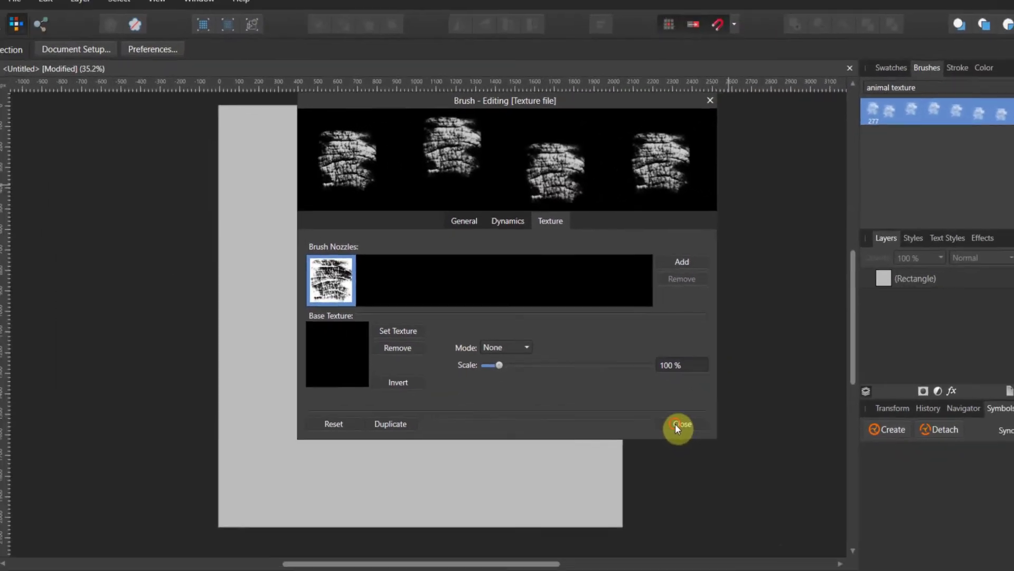
# Set up the Paint Brush with dark grey colour, enlarged to about 977 px
pyautogui.click(798, 522)
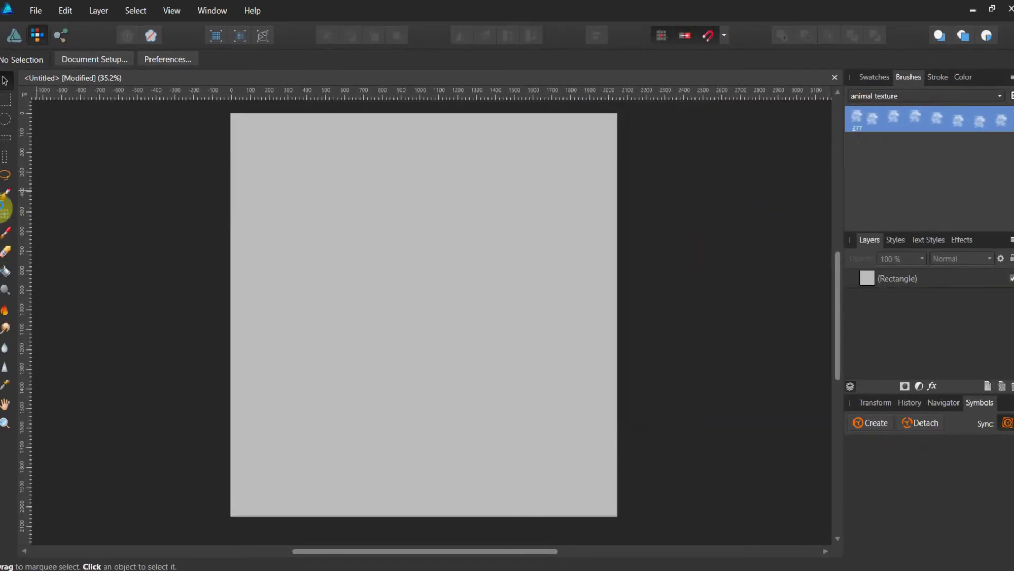
pyautogui.click(6, 231)
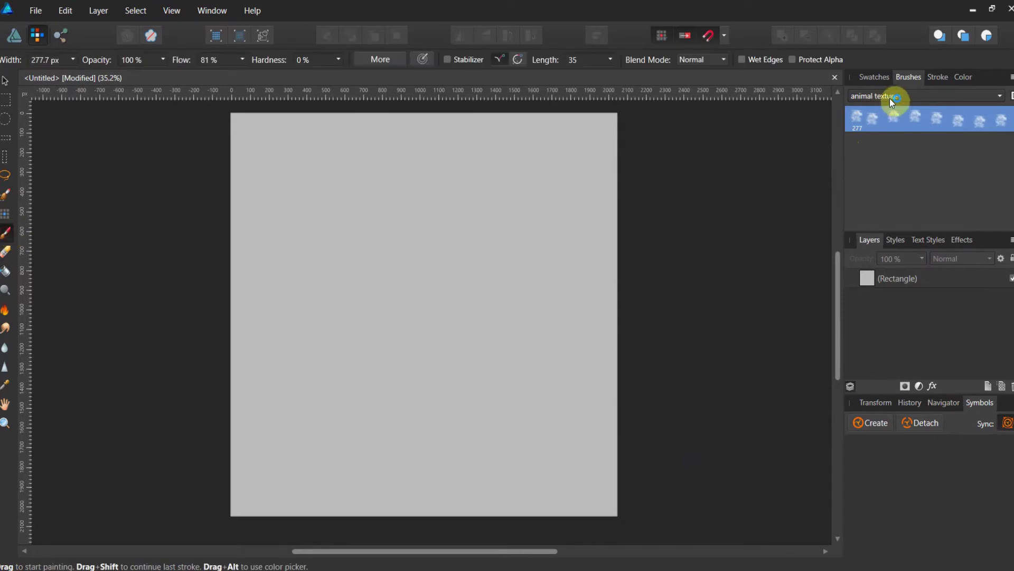
pyautogui.click(964, 77)
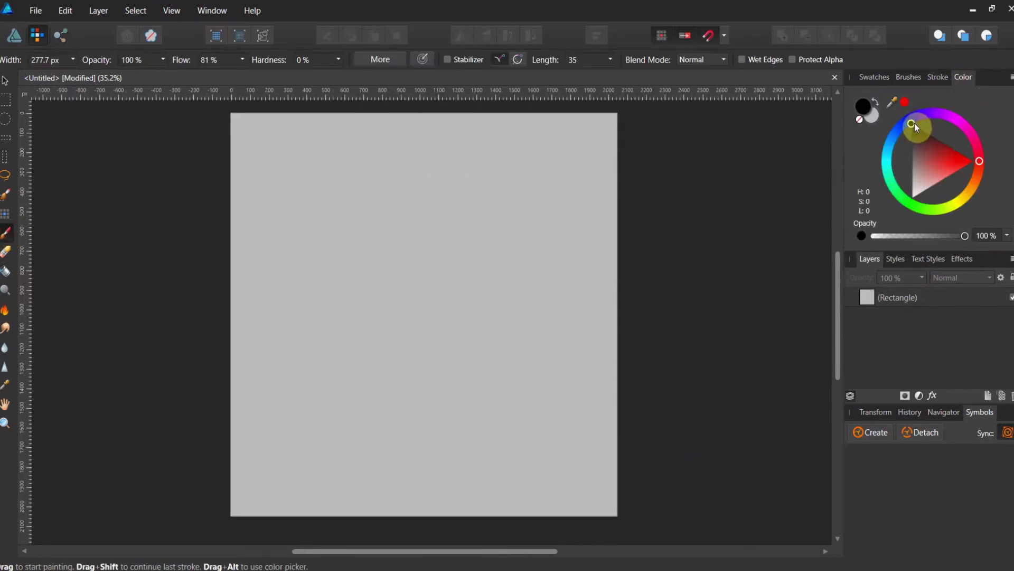
pyautogui.moveTo(914, 125); pyautogui.dragTo(911, 148)
pyautogui.press(']')
pyautogui.press(']')
pyautogui.press(']')
pyautogui.press(']')
pyautogui.press(']')
pyautogui.press(']')
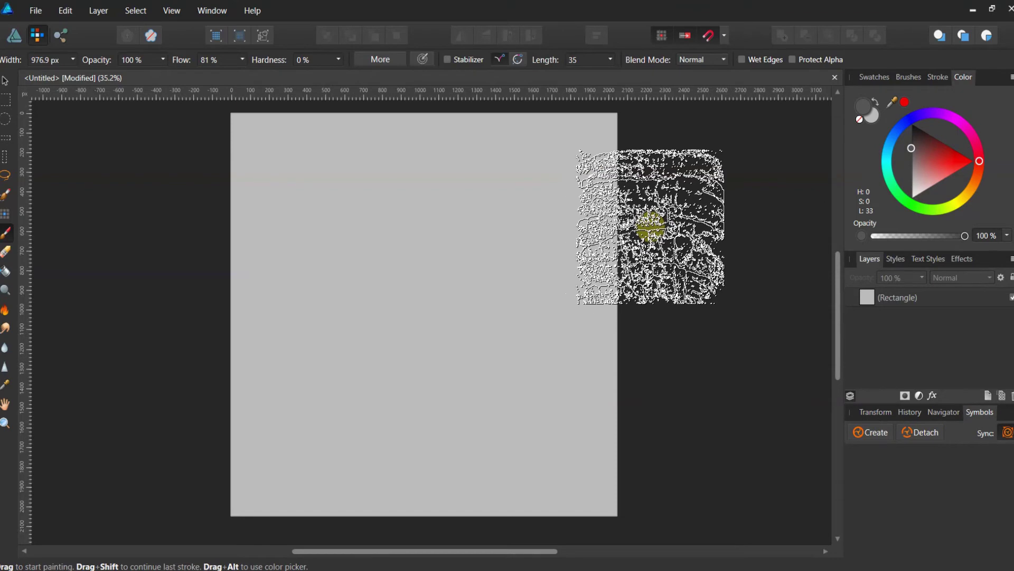
# On a new pixel layer, paint the elephant texture over the whole canvas
pyautogui.click(1002, 397)
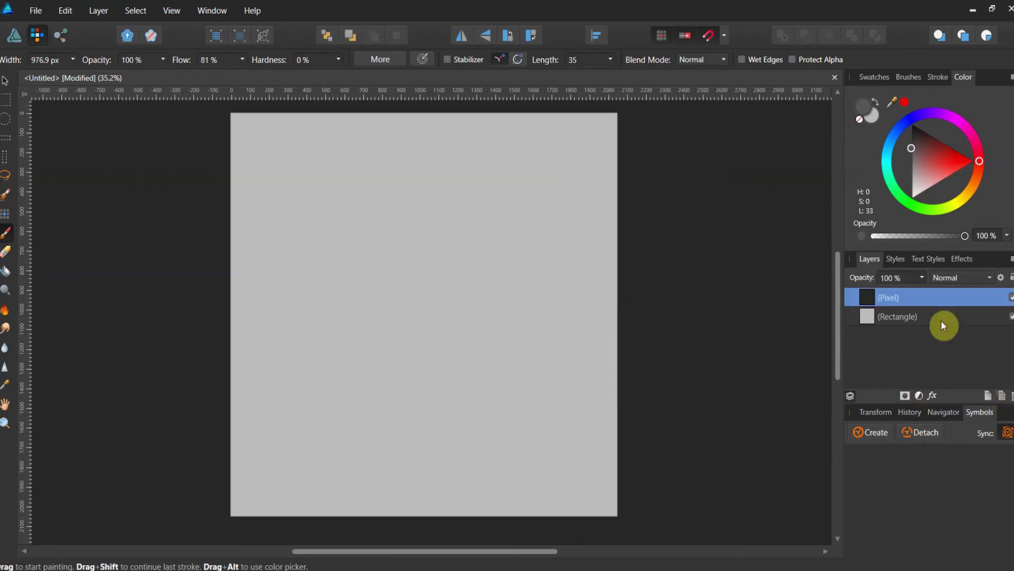
pyautogui.moveTo(639, 293)
pyautogui.mouseDown()
pyautogui.moveTo(550, 323)
pyautogui.moveTo(385, 294)
pyautogui.moveTo(335, 215)
pyautogui.mouseUp()
pyautogui.hotkey('ctrl', 'z')
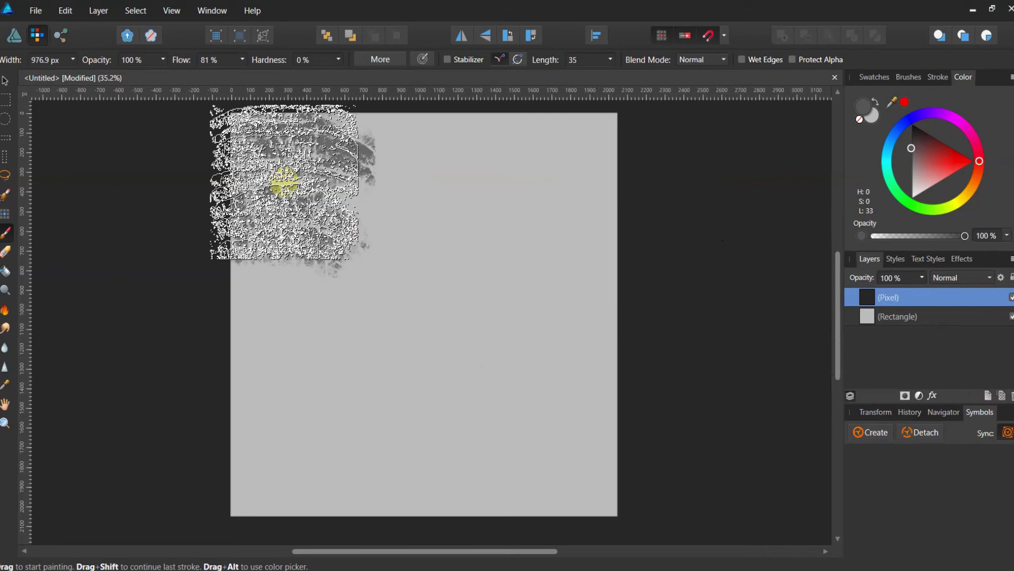
pyautogui.press(']')
pyautogui.press(']')
pyautogui.press(']')
pyautogui.press(']')
pyautogui.click(283, 181)
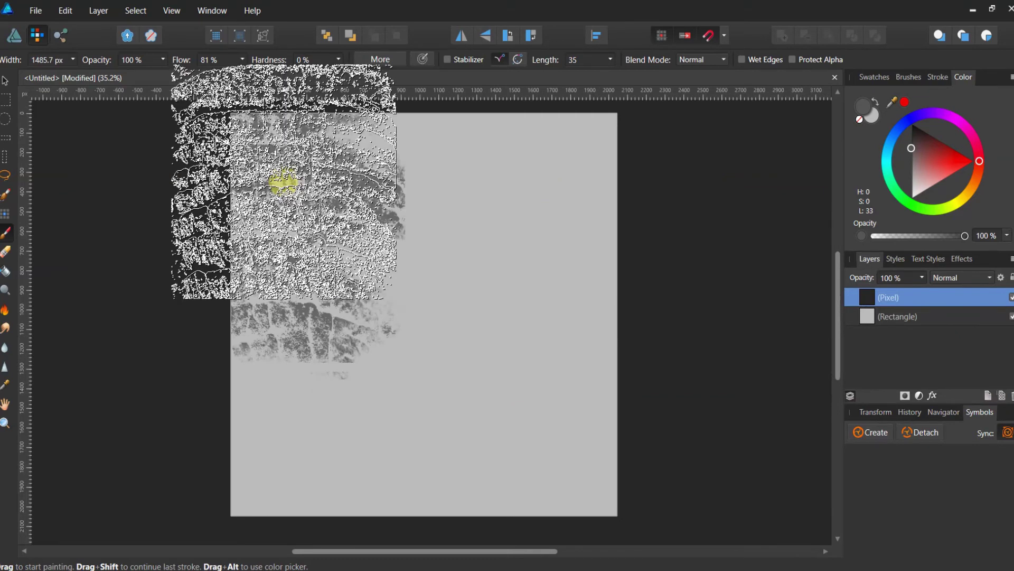
pyautogui.moveTo(283, 181)
pyautogui.mouseDown()
pyautogui.moveTo(324, 237)
pyautogui.moveTo(485, 340)
pyautogui.moveTo(380, 390)
pyautogui.moveTo(503, 236)
pyautogui.moveTo(290, 459)
pyautogui.moveTo(499, 452)
pyautogui.mouseUp()
pyautogui.click(847, 432)
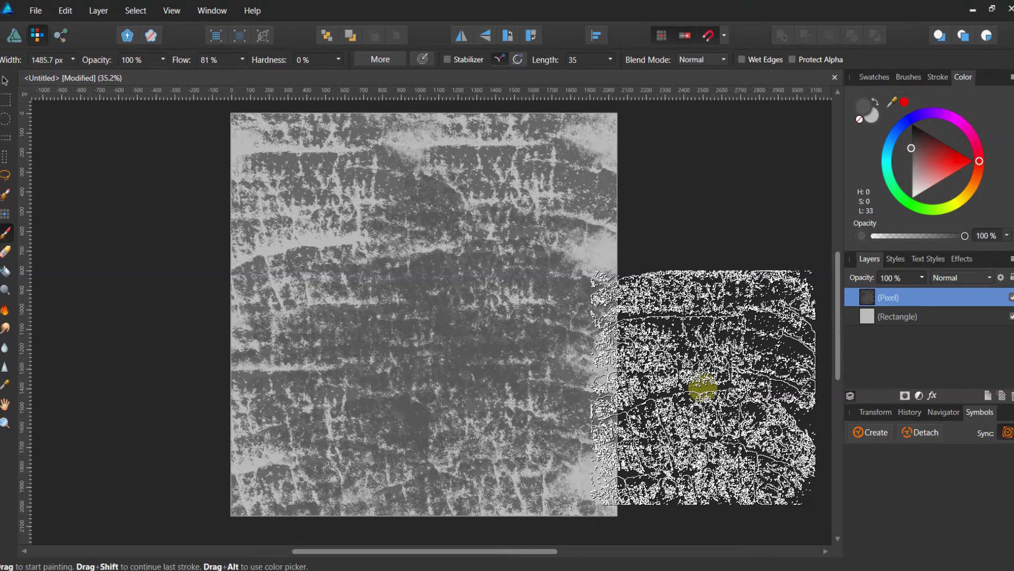
# Create a new intensity brush from the 'Inverted texture' image in the animal texture category
pyautogui.click(909, 77)
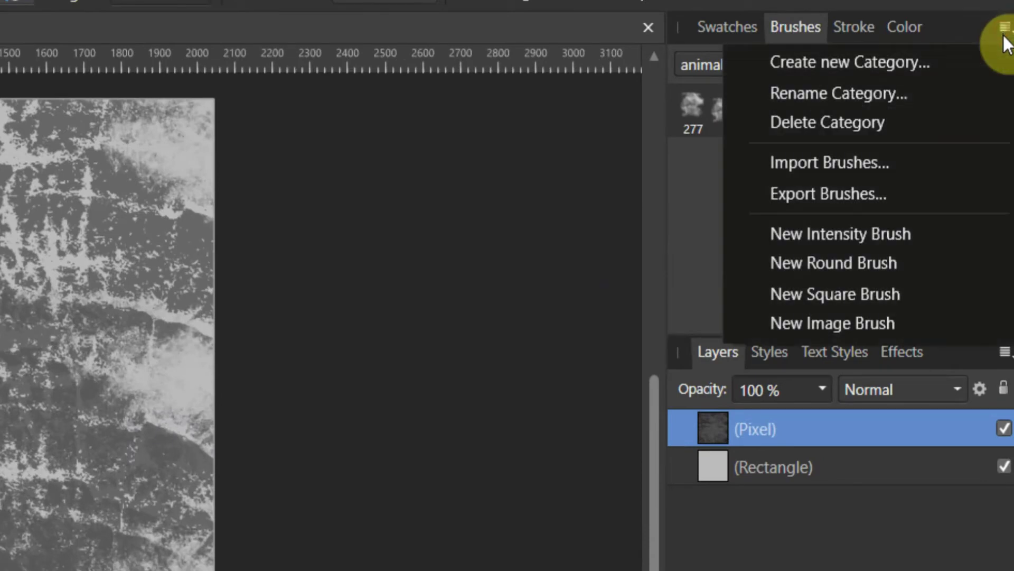
pyautogui.click(1003, 98)
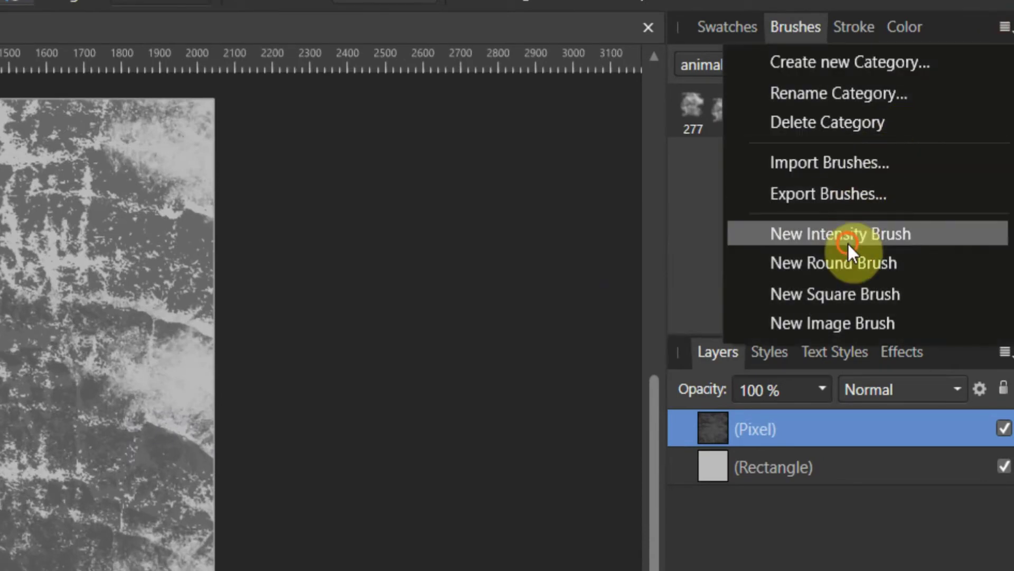
pyautogui.click(849, 238)
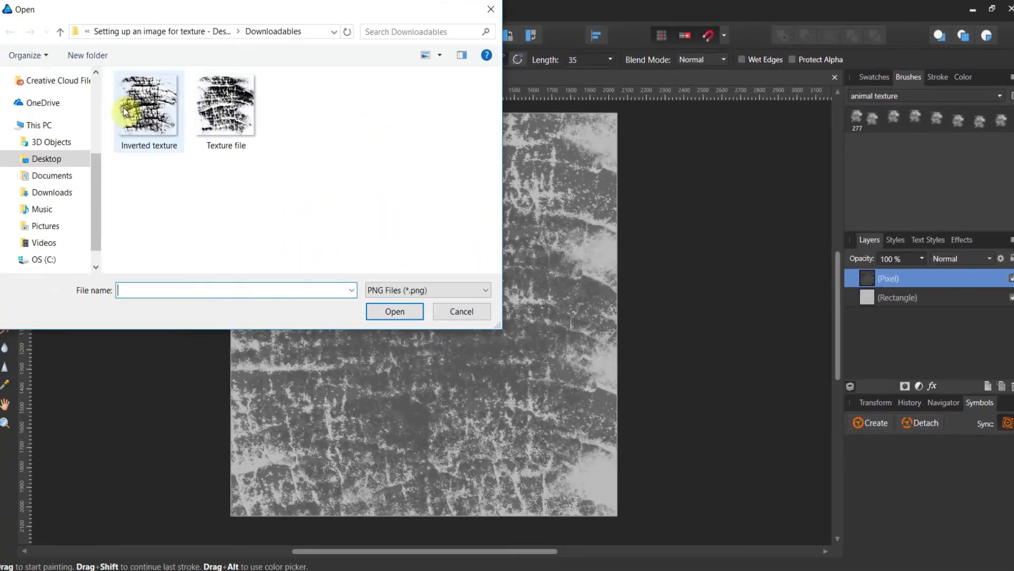
pyautogui.click(124, 111)
pyautogui.click(384, 314)
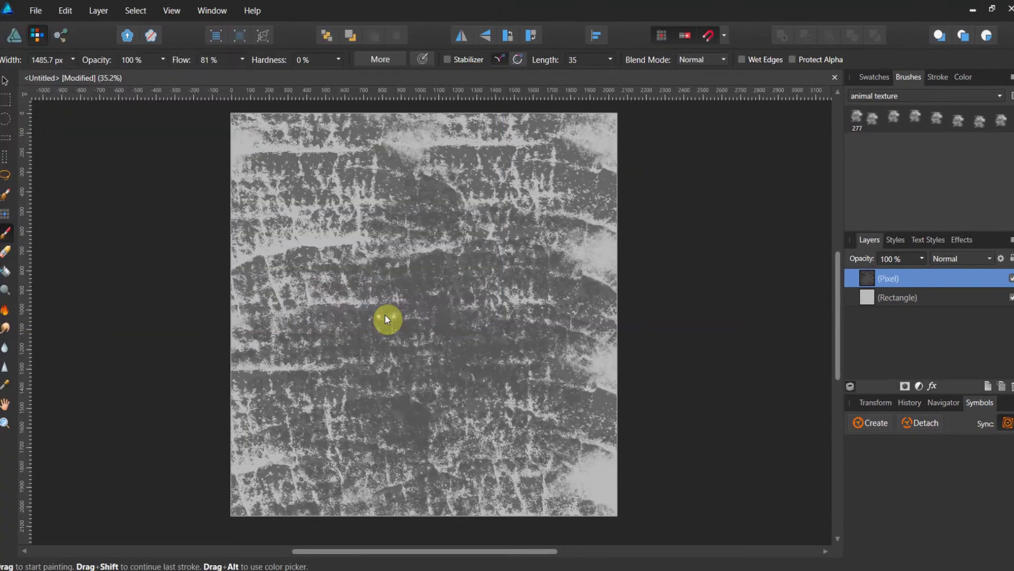
pyautogui.click(385, 314)
pyautogui.hotkey('ctrl', 'z')
# Set the Inverted texture brush to 196.4 px size and 3% hardness
pyautogui.click(898, 151)
pyautogui.doubleClick(898, 151)
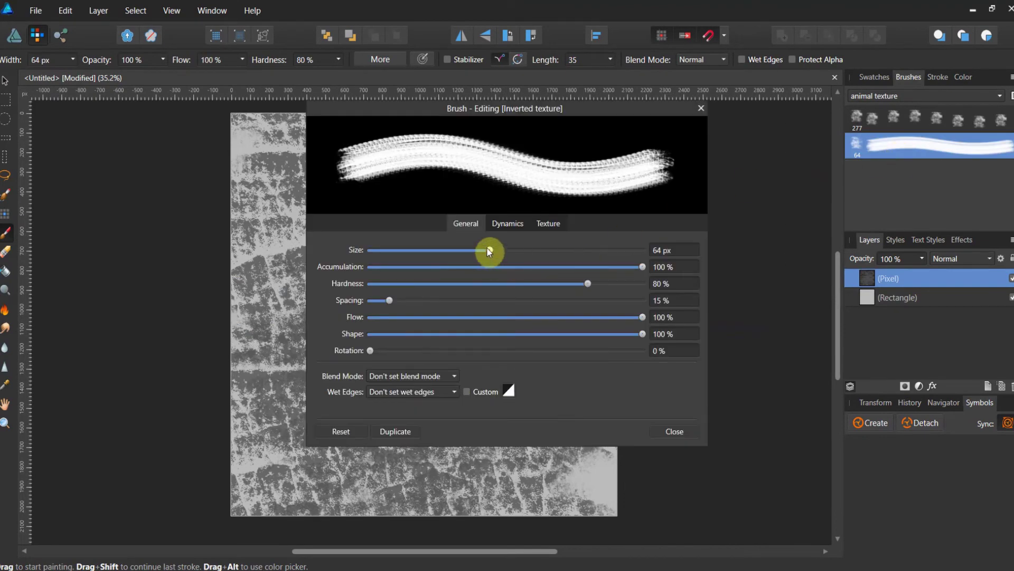
pyautogui.moveTo(487, 250); pyautogui.dragTo(530, 250)
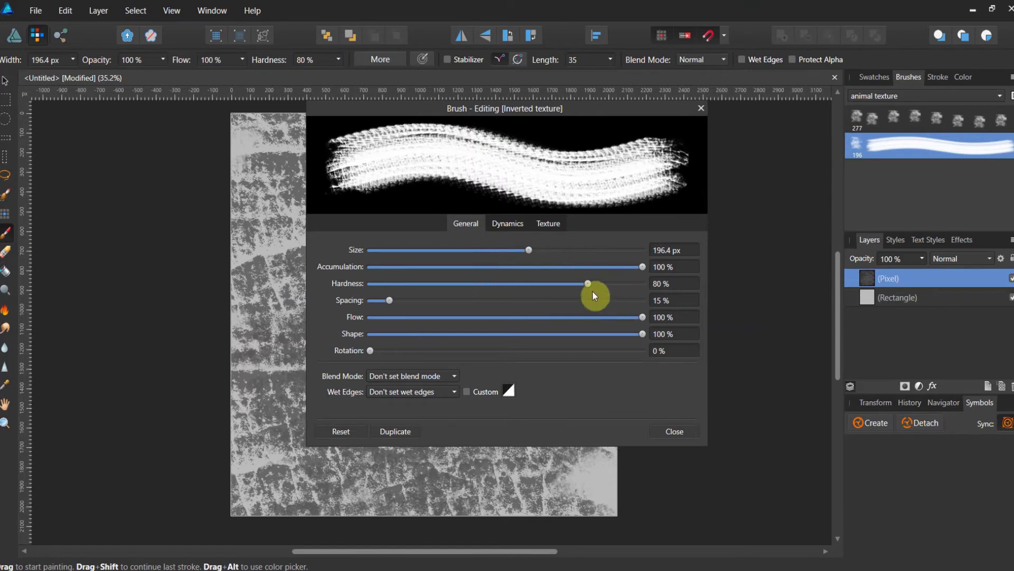
pyautogui.moveTo(589, 284); pyautogui.dragTo(538, 284)
pyautogui.moveTo(467, 285)
pyautogui.mouseDown()
pyautogui.moveTo(380, 284)
pyautogui.moveTo(607, 307)
pyautogui.moveTo(577, 316)
pyautogui.mouseUp()
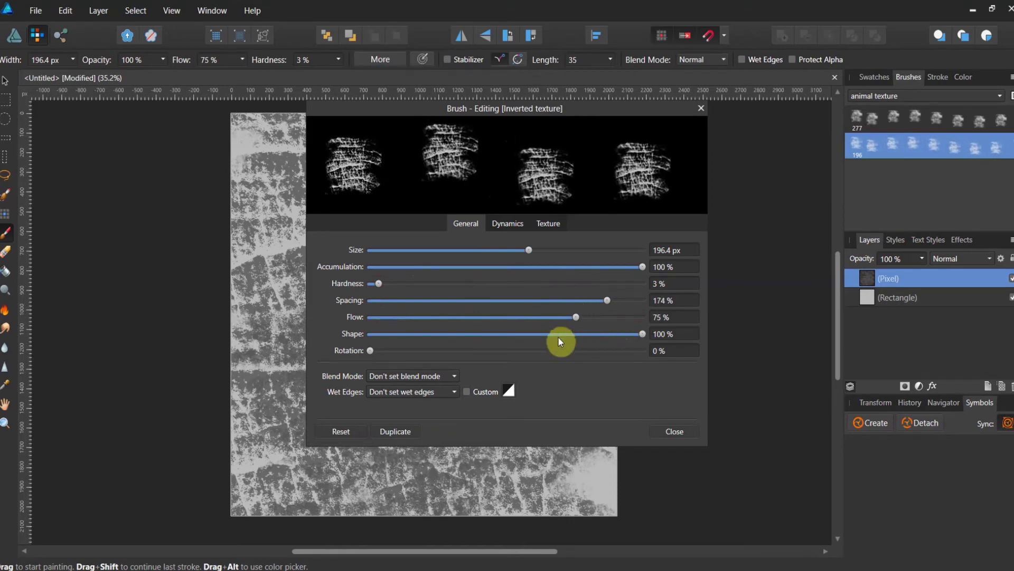
# Delete the previously painted Pixel layer
pyautogui.click(669, 431)
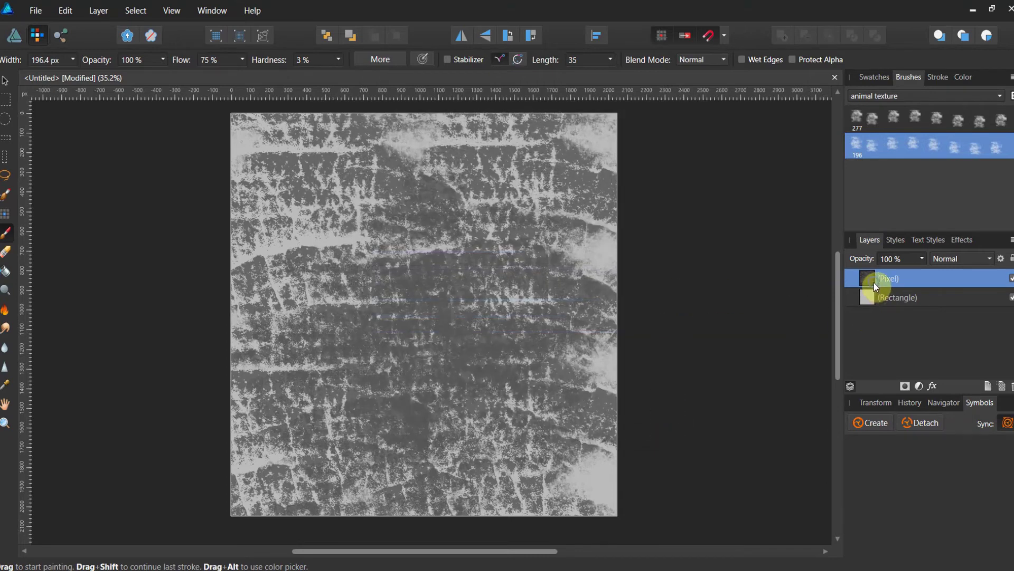
pyautogui.rightClick(874, 284)
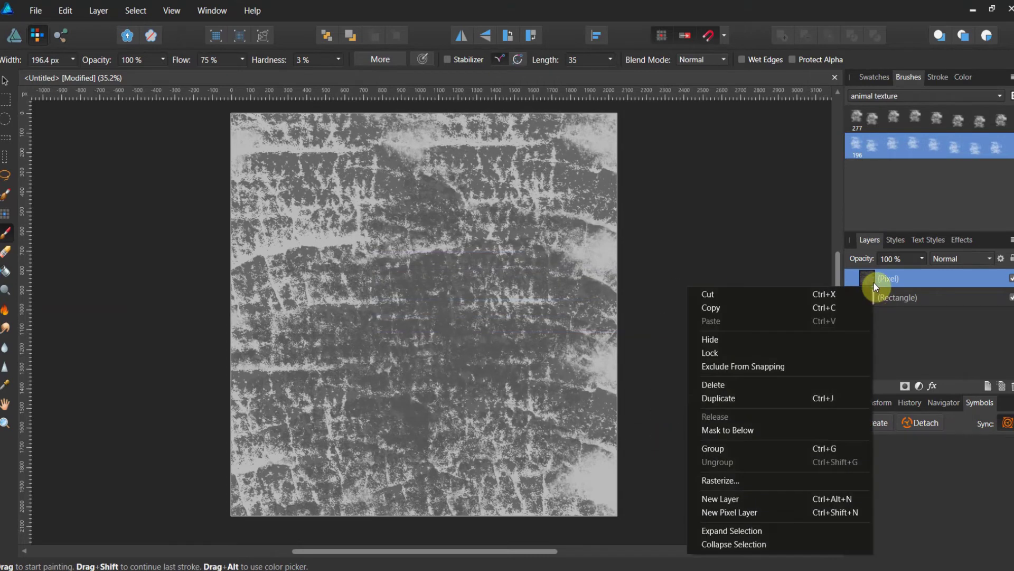
pyautogui.click(809, 384)
# On a fresh pixel layer, paint the canvas with the Inverted texture brush at 1208.4 px
pyautogui.click(1001, 386)
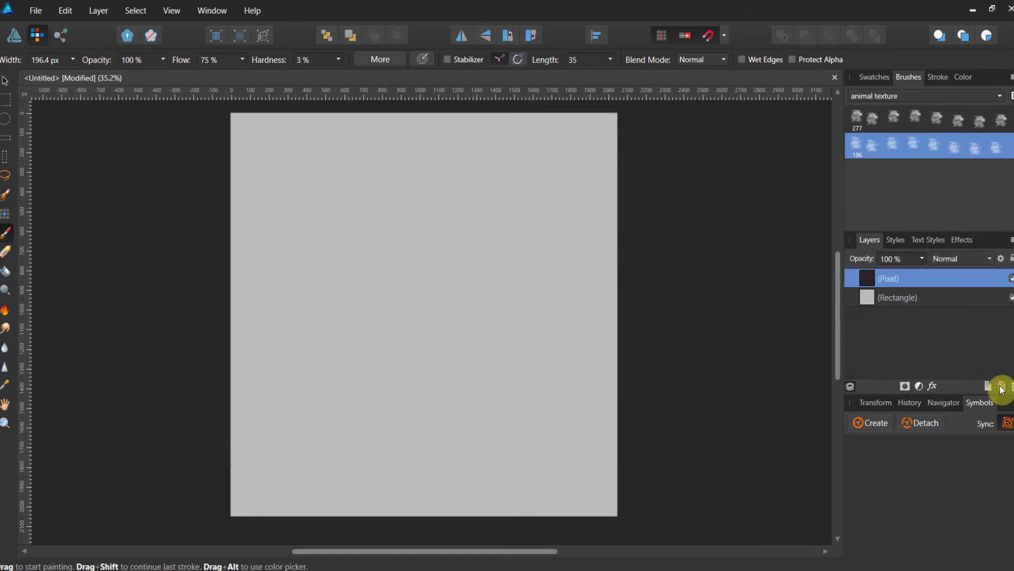
pyautogui.click(550, 257)
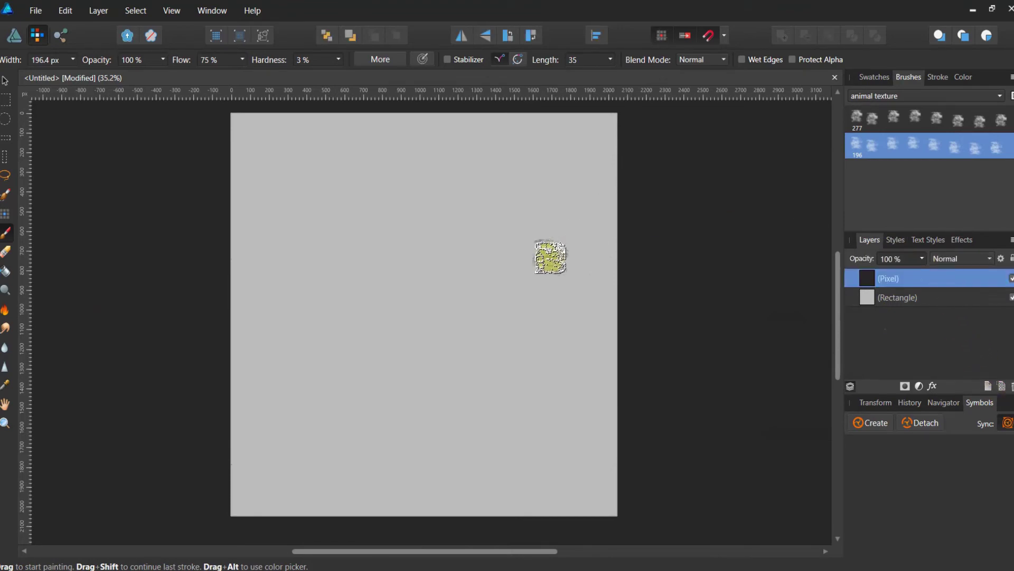
pyautogui.press(']')
pyautogui.press(']')
pyautogui.press(']')
pyautogui.press(']')
pyautogui.press(']')
pyautogui.press(']')
pyautogui.press(']')
pyautogui.press(']')
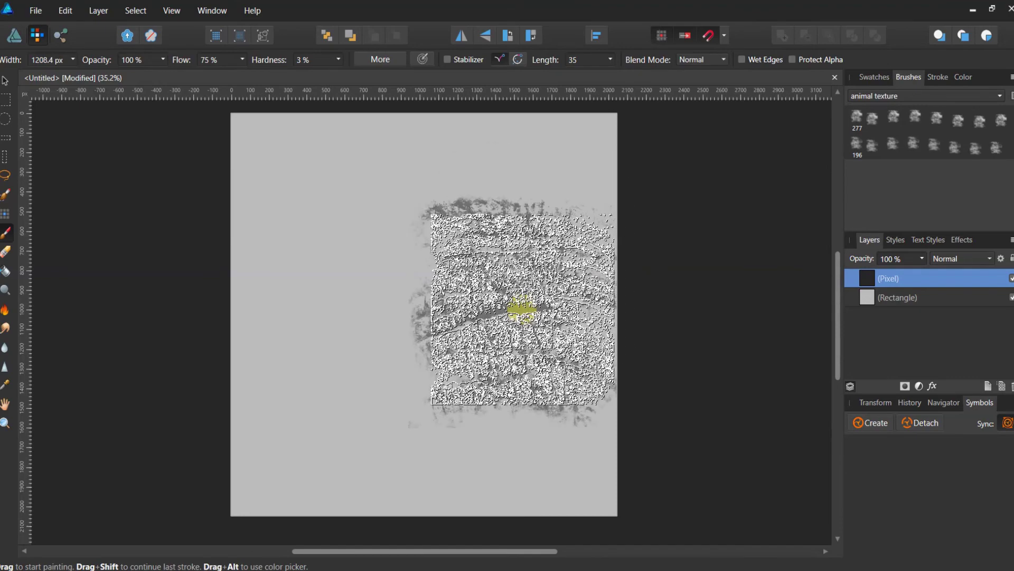
pyautogui.moveTo(534, 445)
pyautogui.mouseDown()
pyautogui.moveTo(394, 440)
pyautogui.moveTo(319, 363)
pyautogui.moveTo(296, 334)
pyautogui.moveTo(403, 272)
pyautogui.moveTo(362, 216)
pyautogui.moveTo(297, 196)
pyautogui.moveTo(576, 191)
pyautogui.moveTo(433, 141)
pyautogui.moveTo(421, 212)
pyautogui.moveTo(275, 496)
pyautogui.moveTo(611, 450)
pyautogui.moveTo(636, 375)
pyautogui.moveTo(955, 430)
pyautogui.mouseUp()
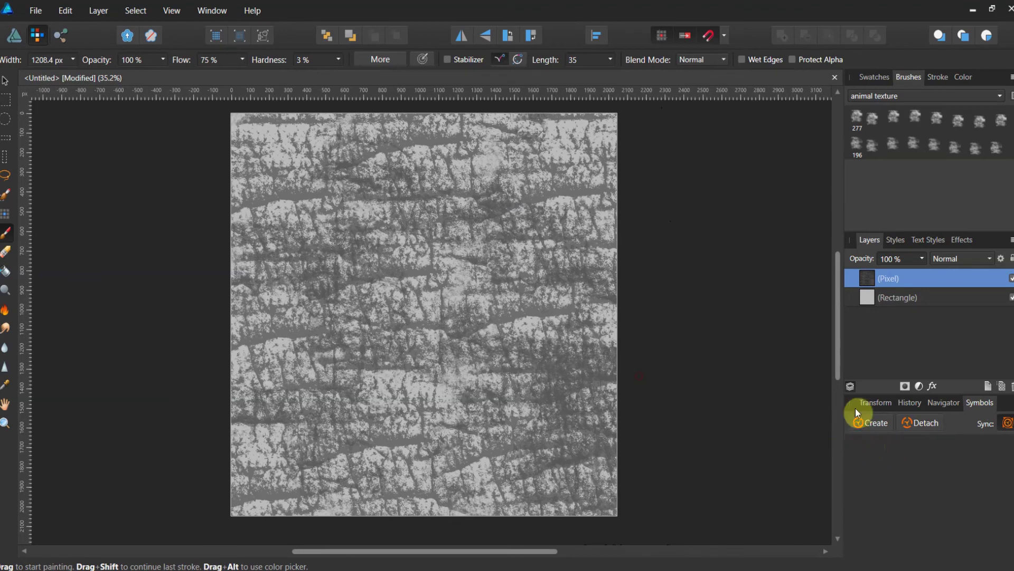
# Rename the Texture file brush to 'elephant 1'
pyautogui.click(889, 118)
pyautogui.rightClick(889, 117)
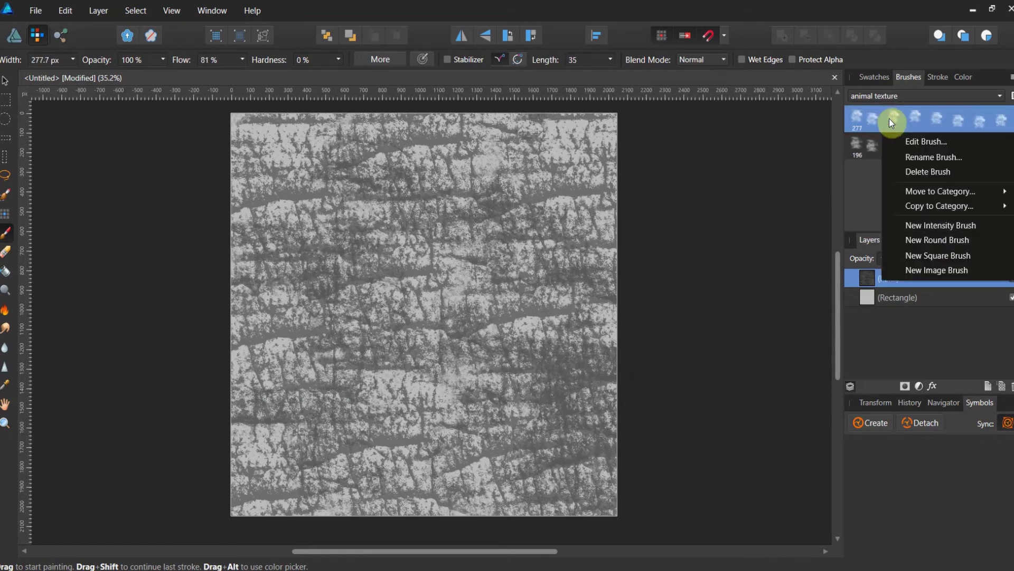
pyautogui.click(908, 157)
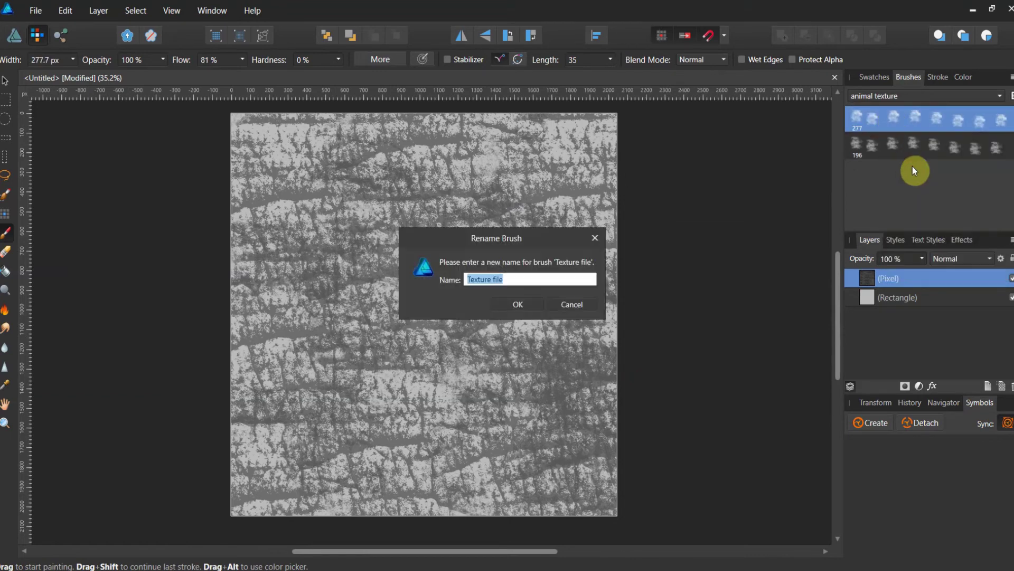
pyautogui.write('elepant 1')
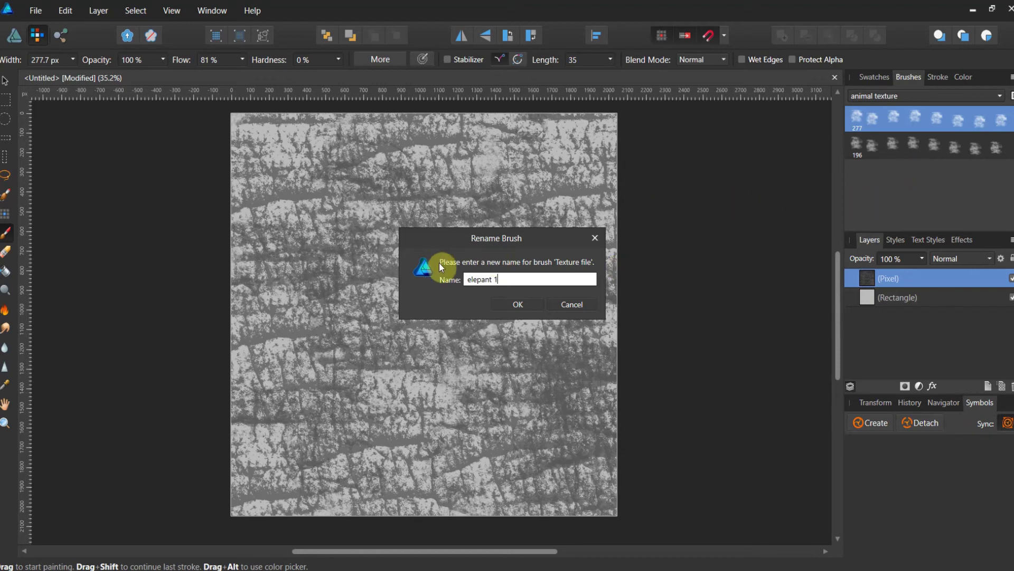
pyautogui.click(484, 278)
pyautogui.write('h')
pyautogui.click(506, 308)
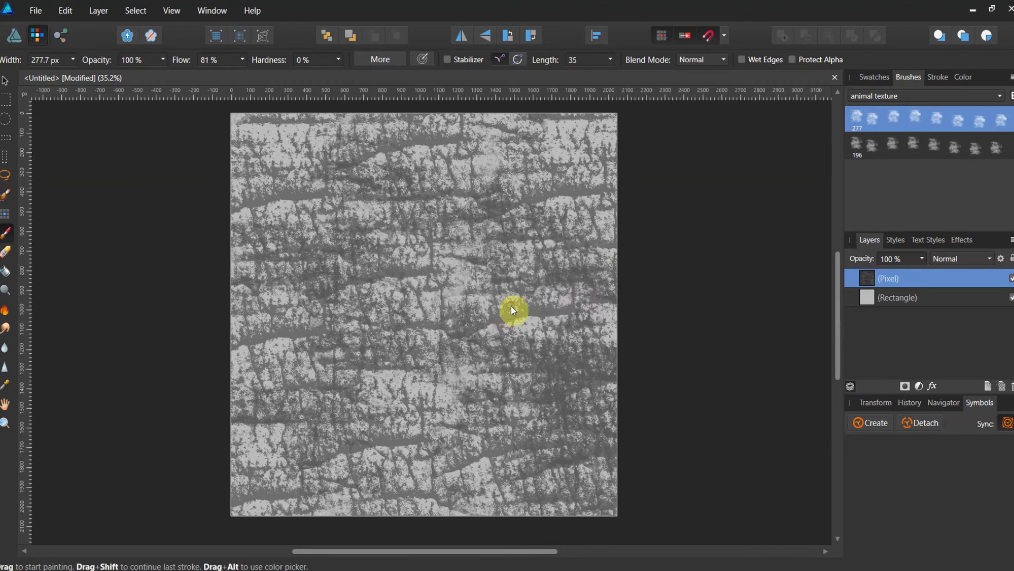
# Enter 'inverted elephant 1' as the Inverted texture brush's new name
pyautogui.rightClick(886, 145)
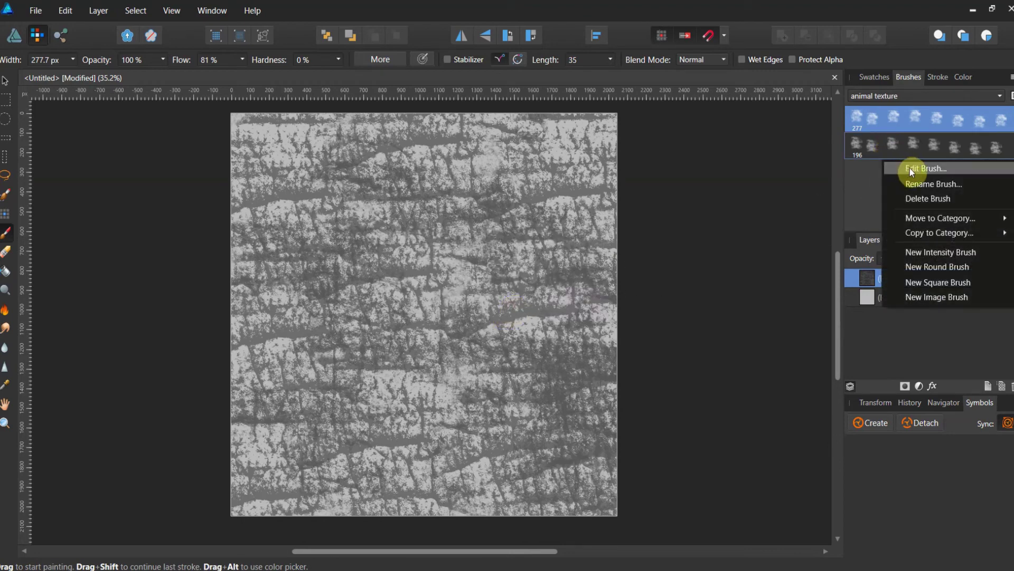
pyautogui.click(912, 181)
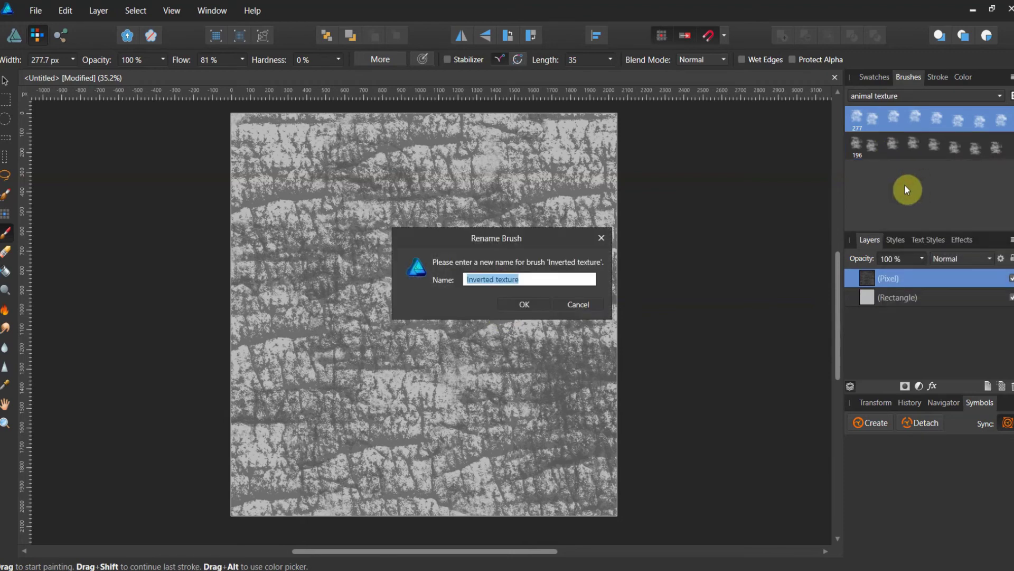
pyautogui.write('inverted elephant 1')
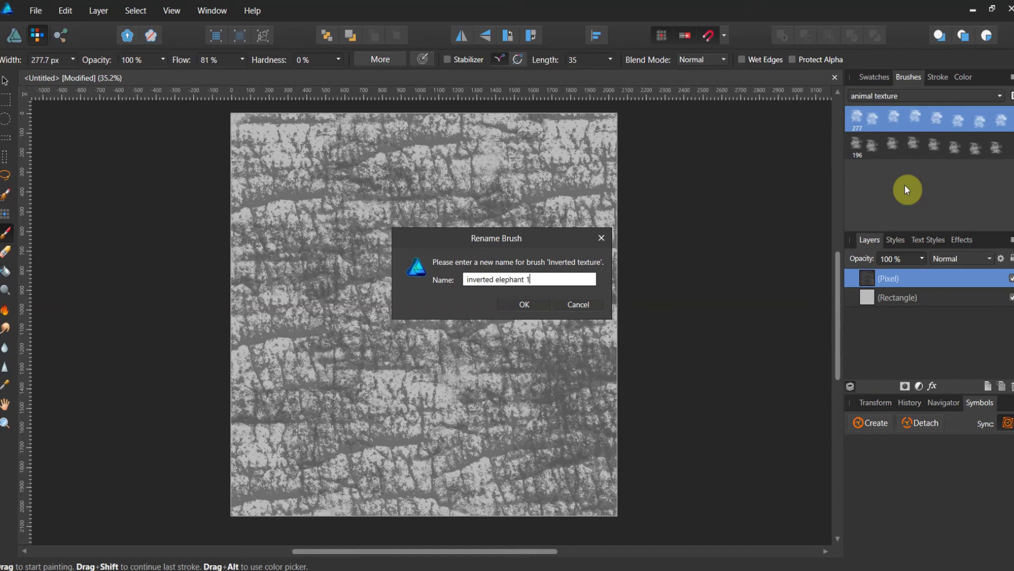
# Confirm the new brush name 'inverted elephant 1'
pyautogui.click(528, 306)
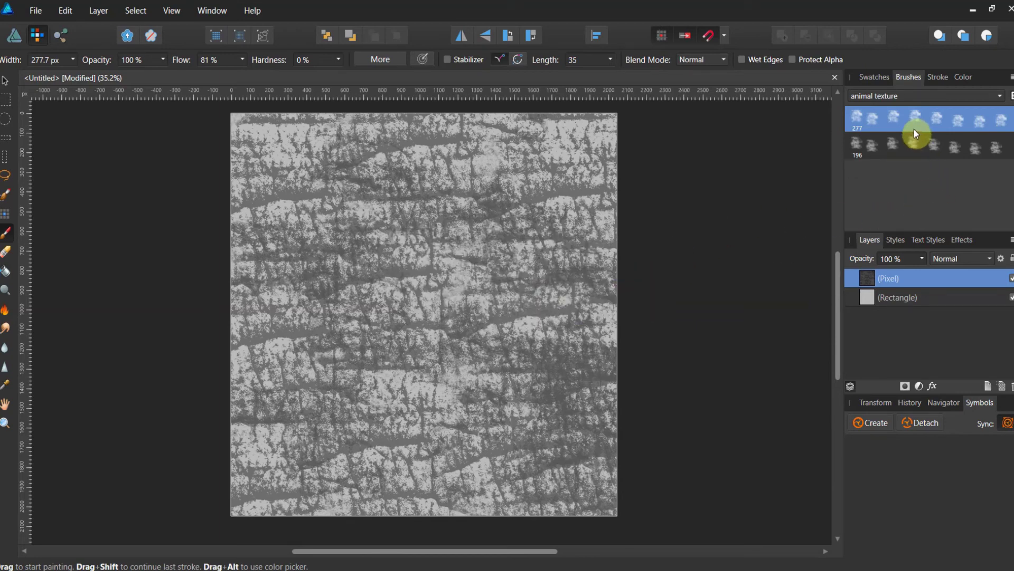